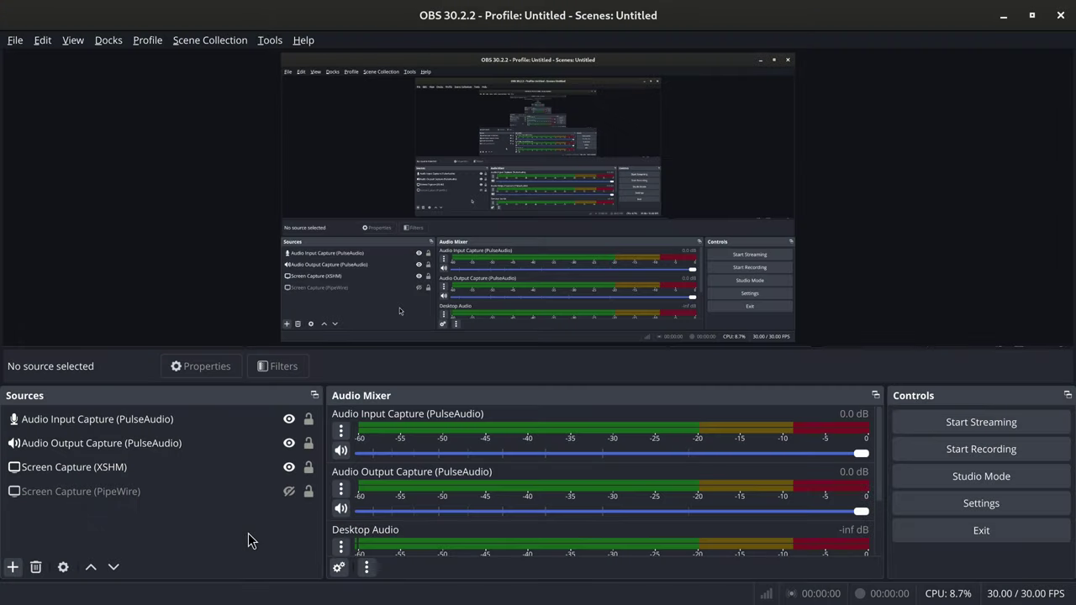
- Hide the Screen Capture (XSHM) source in OBS Studio and start recording
click(291, 468)
click(289, 467)
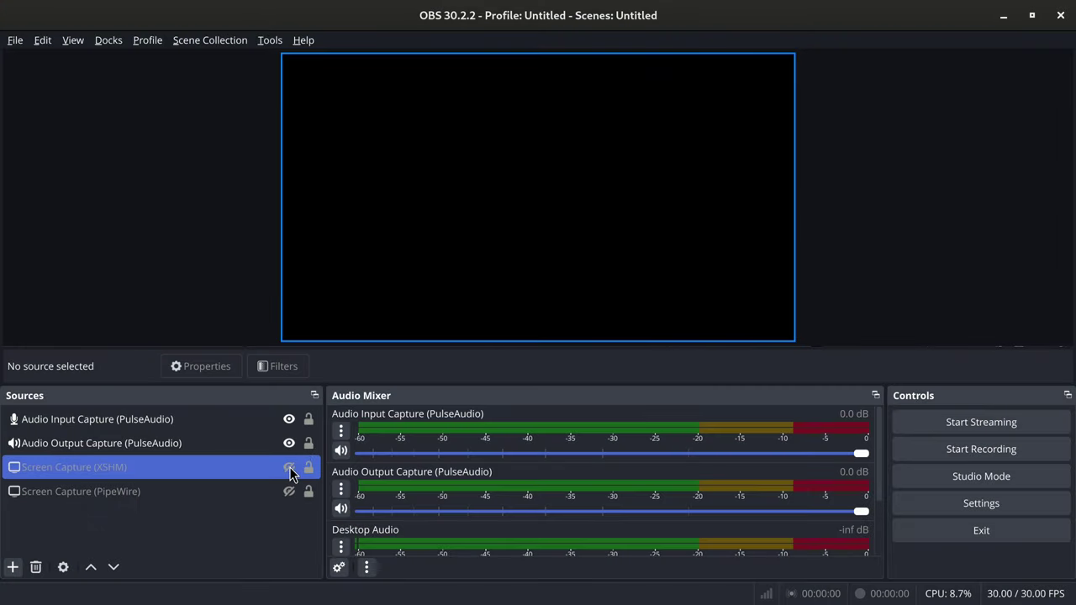
click(921, 453)
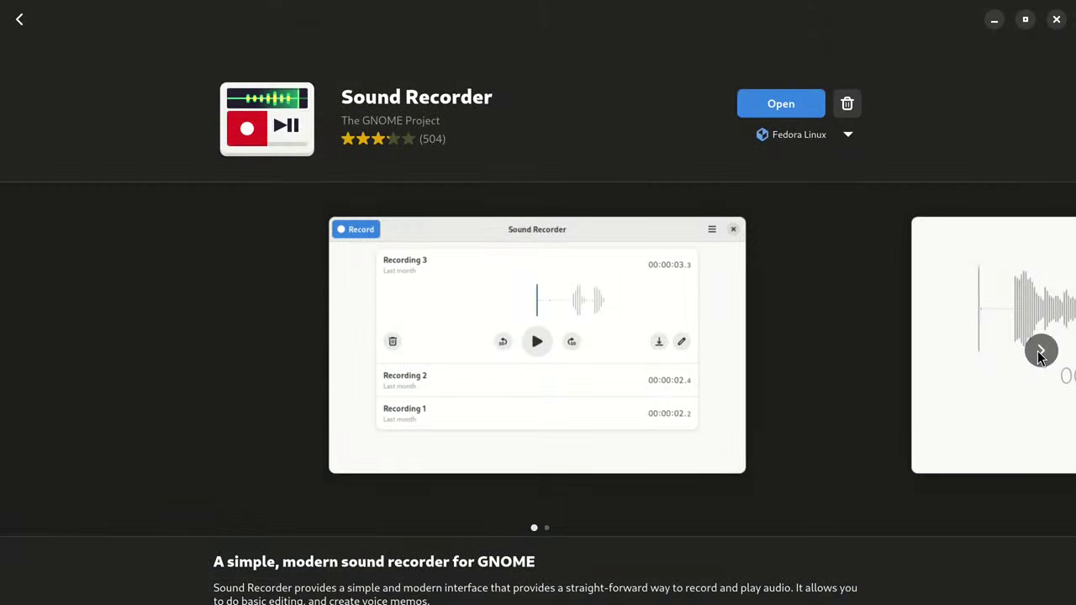
- Advance Sound Recorder's screenshot carousel to the second screenshot
click(1040, 353)
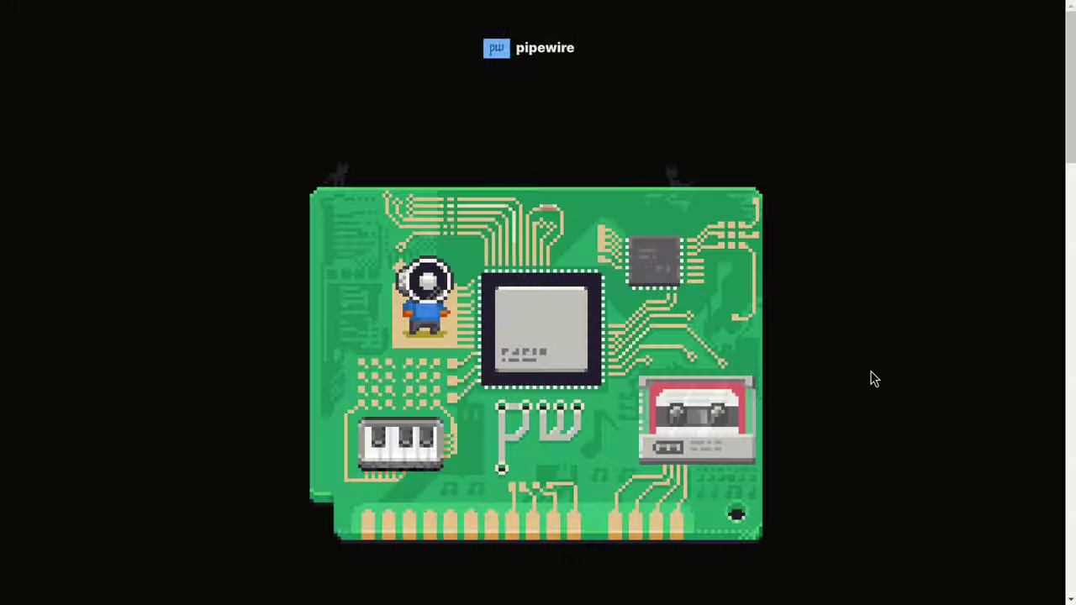
- Scroll down the PipeWire homepage
scroll(872, 378, down, 5)
scroll(872, 379, down, 4)
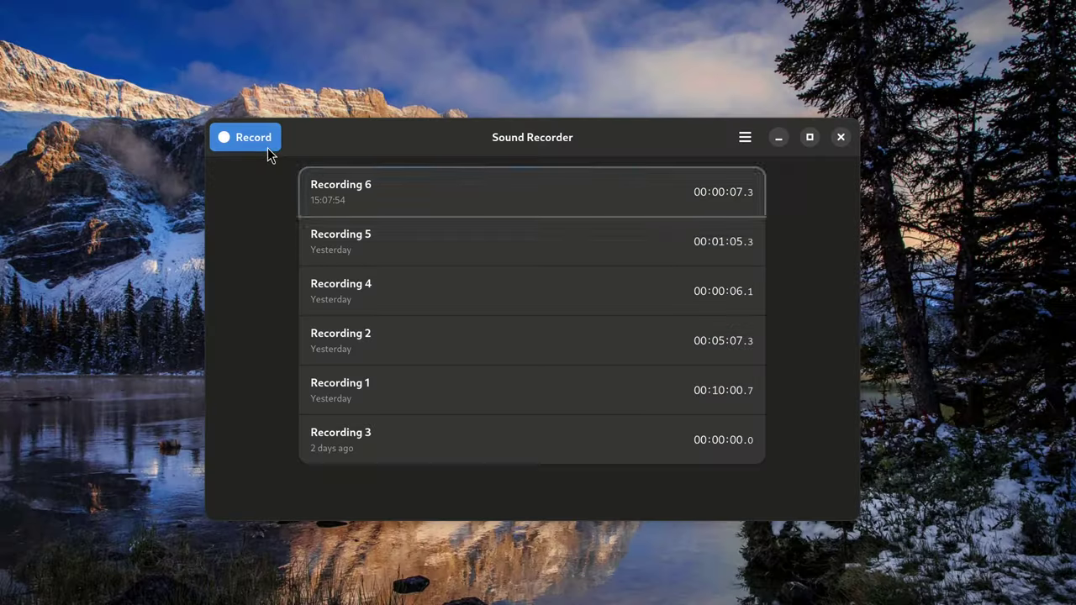
- Record and play back a short Recording 7, keeping Direct Scarlett 2i4 USB as the input device
click(268, 145)
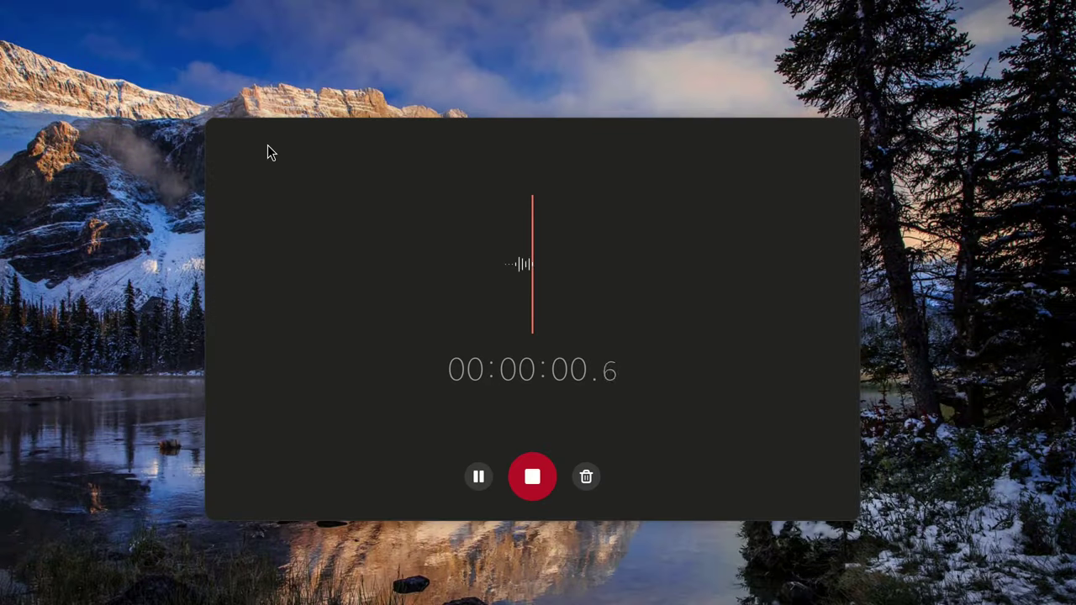
click(538, 488)
click(736, 306)
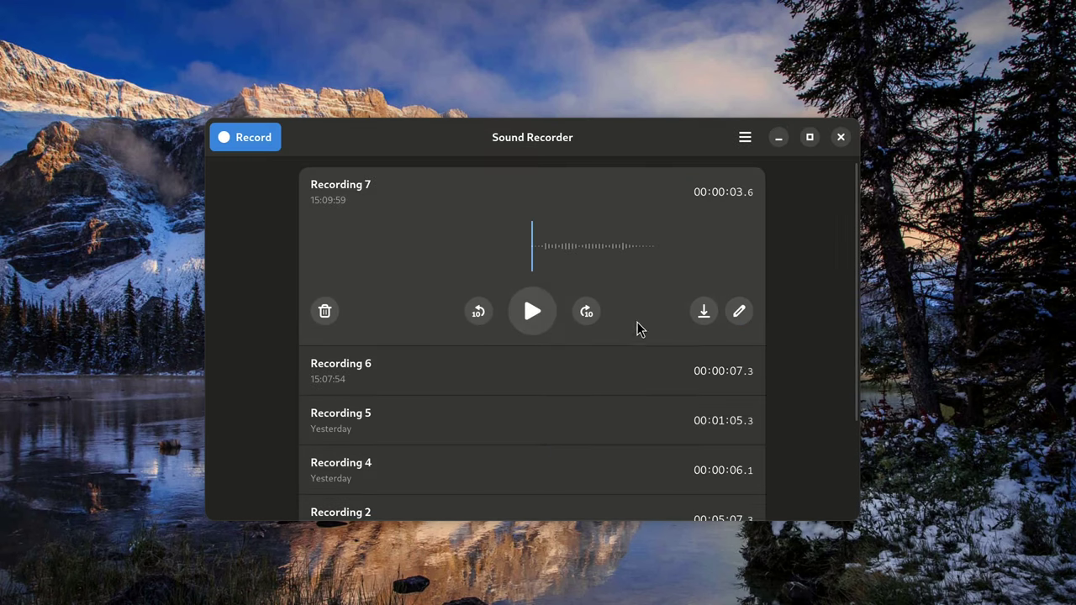
click(544, 323)
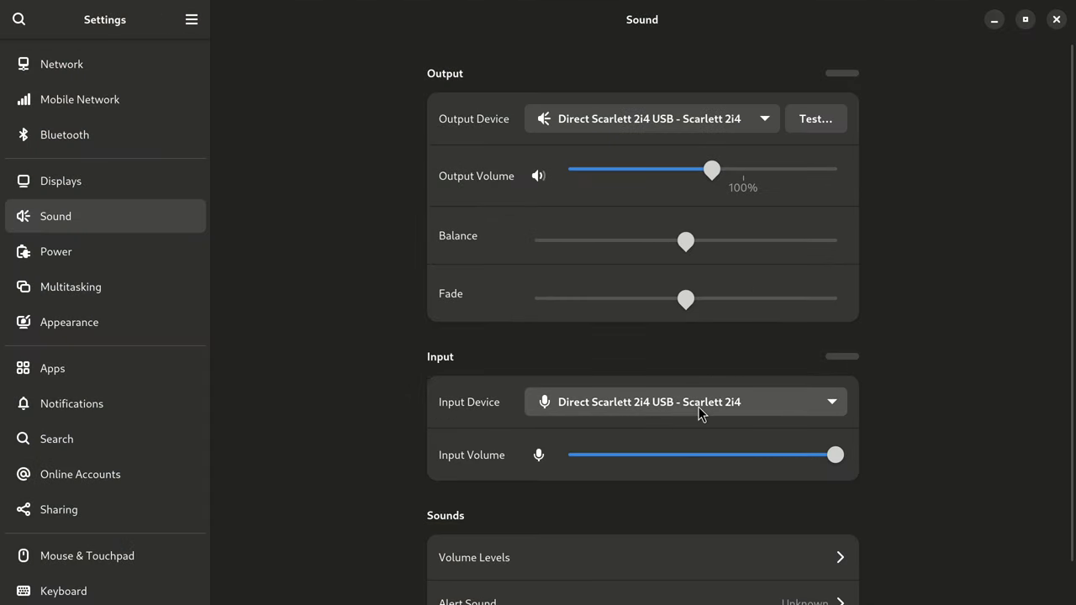
click(702, 412)
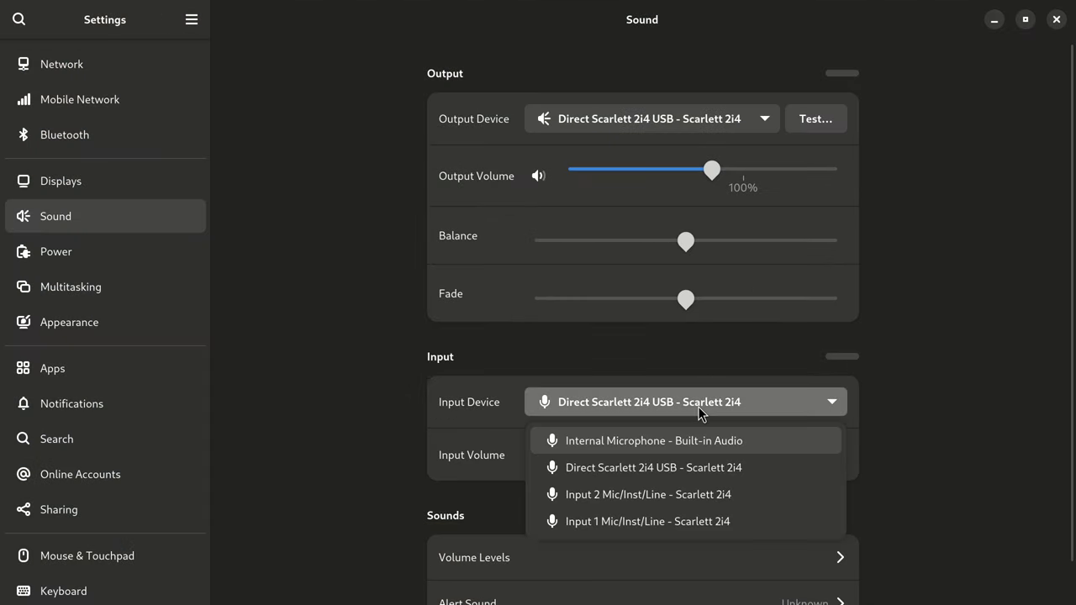
click(681, 469)
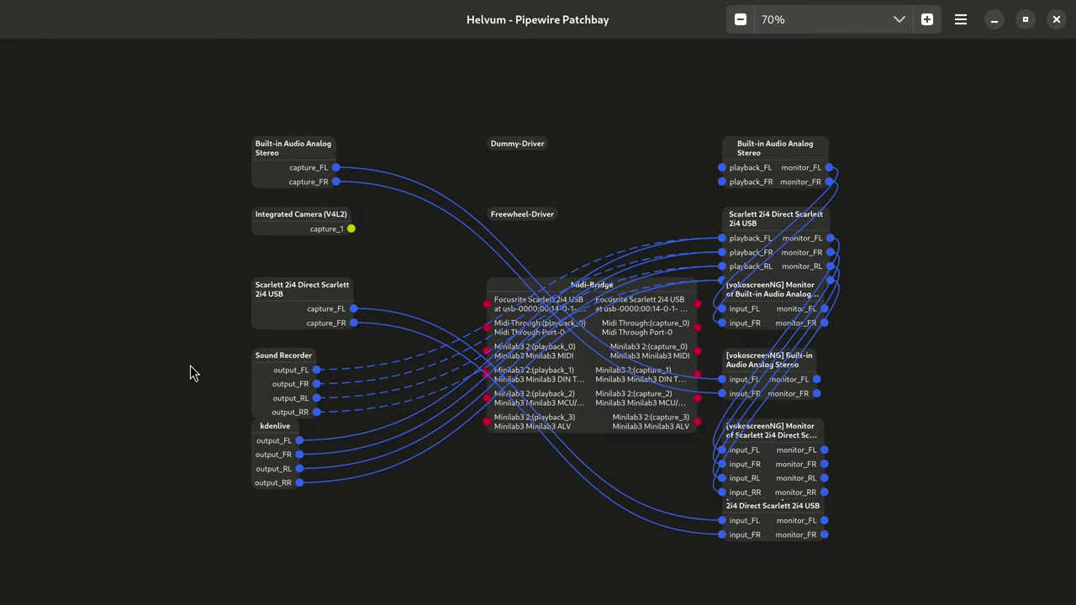
- Move the Scarlett 2i4 playback node to the lower middle of the Helvum patchbay
scroll(192, 372, up, 4)
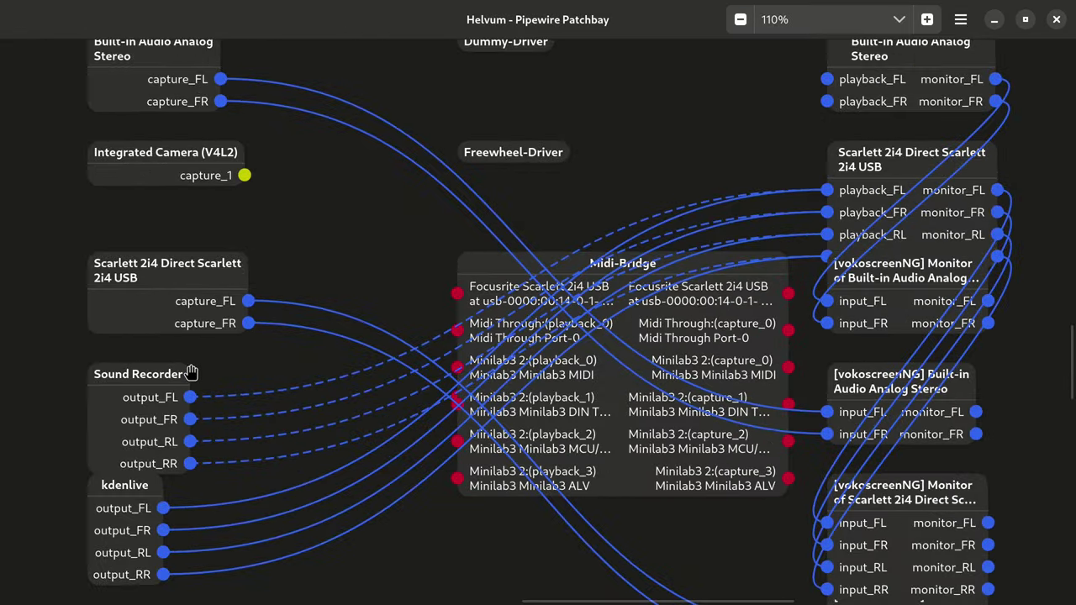
scroll(192, 306, right, 3)
scroll(457, 339, up, 4)
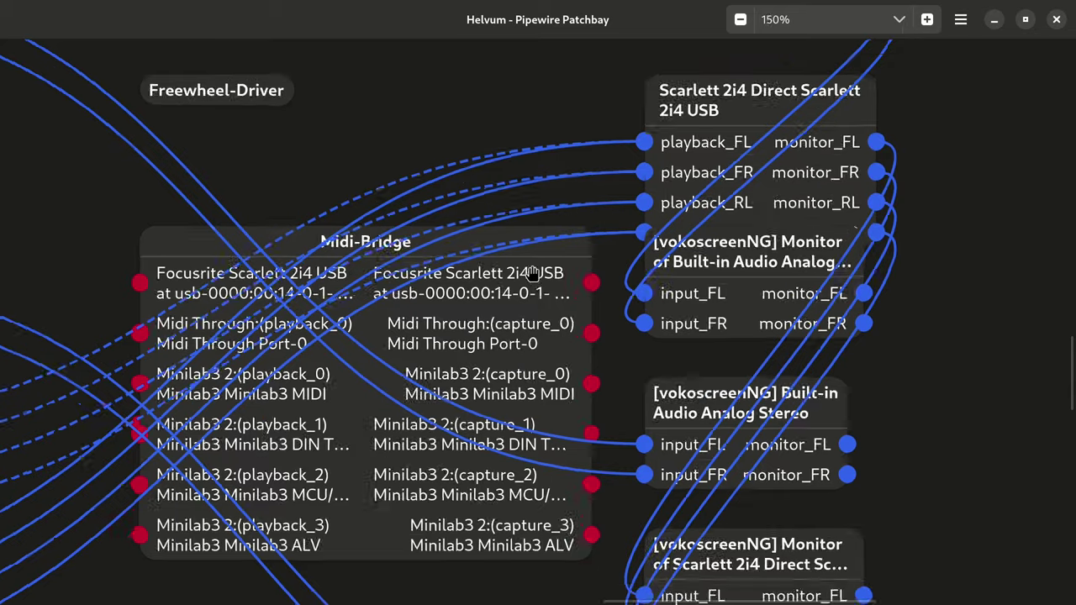
scroll(531, 275, down, 4)
scroll(529, 351, down, 3)
scroll(525, 345, up, 4)
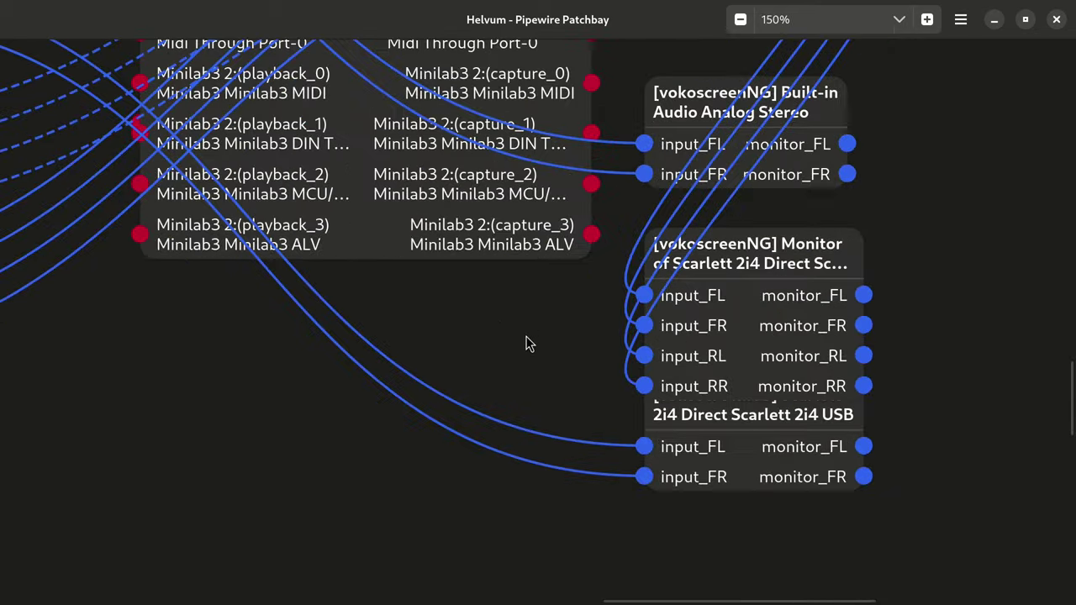
scroll(527, 344, left, 4)
scroll(527, 343, up, 2)
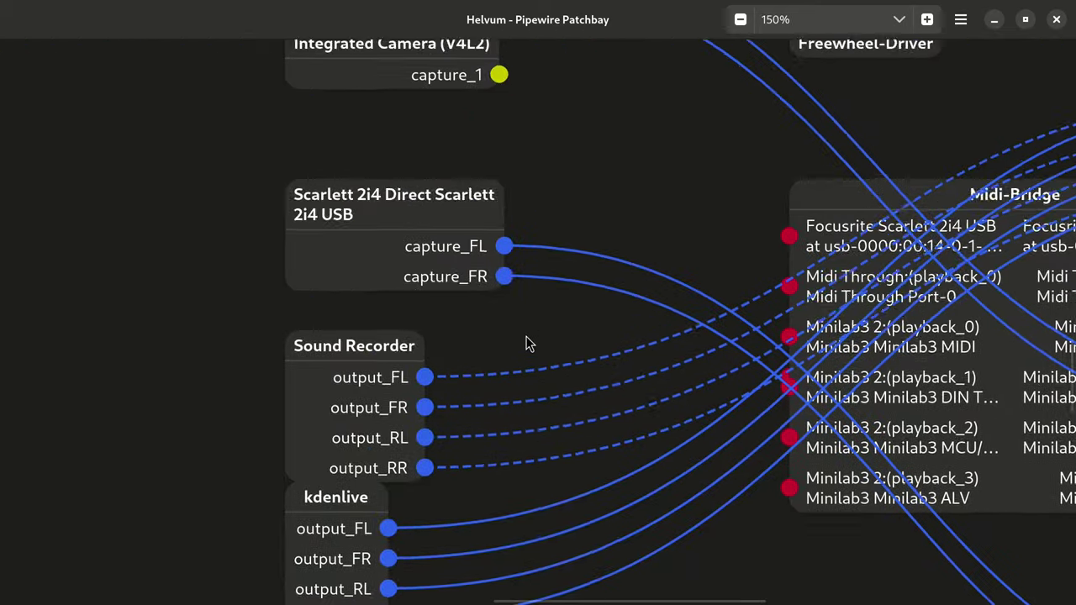
scroll(527, 344, down, 4)
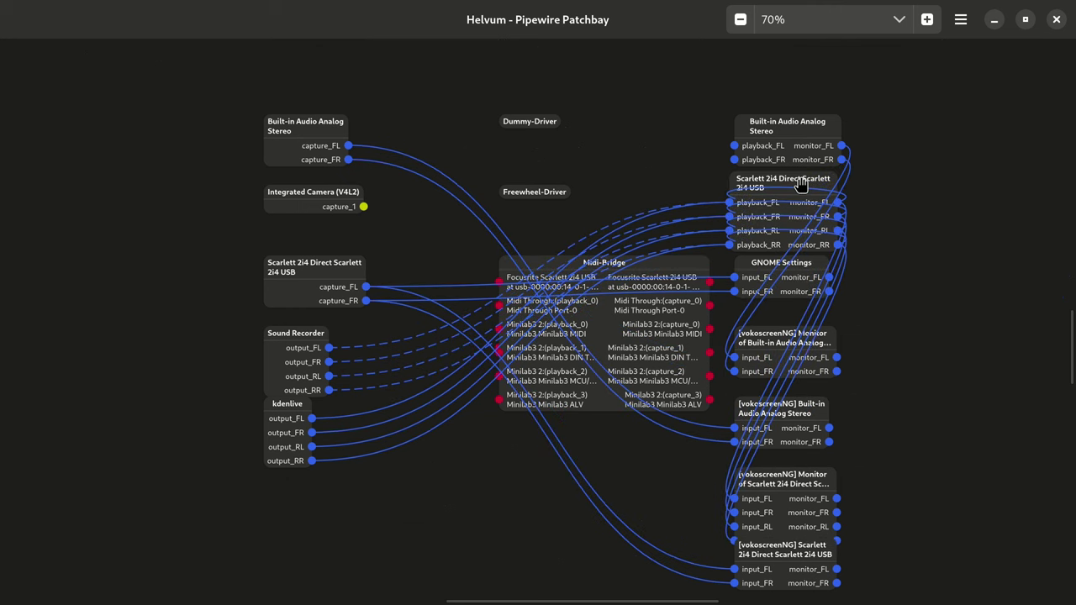
drag(800, 185, 460, 496)
- Place the GNOME Settings node below Midi-Bridge, zoom in slightly, and return to Sound Recorder
drag(794, 186, 632, 443)
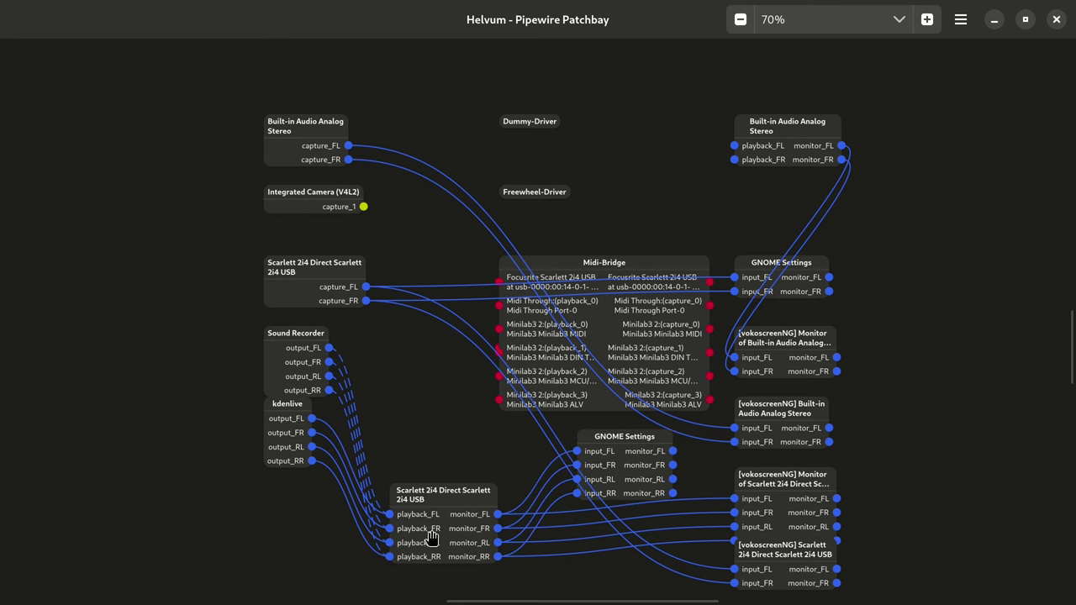
key(ctrl+plus)
key(ctrl+plus)
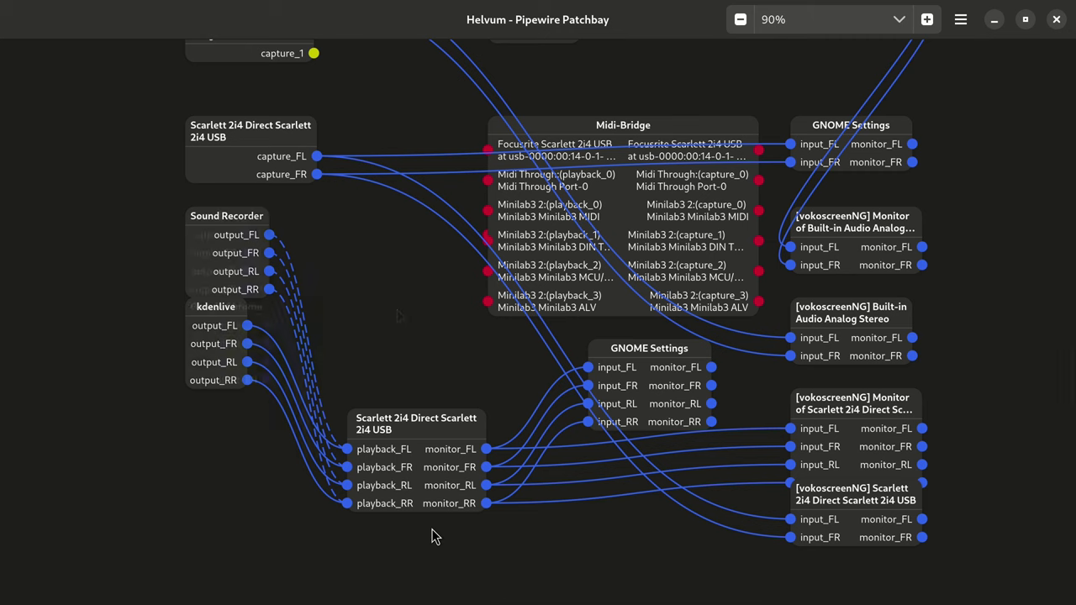
key(alt+Tab)
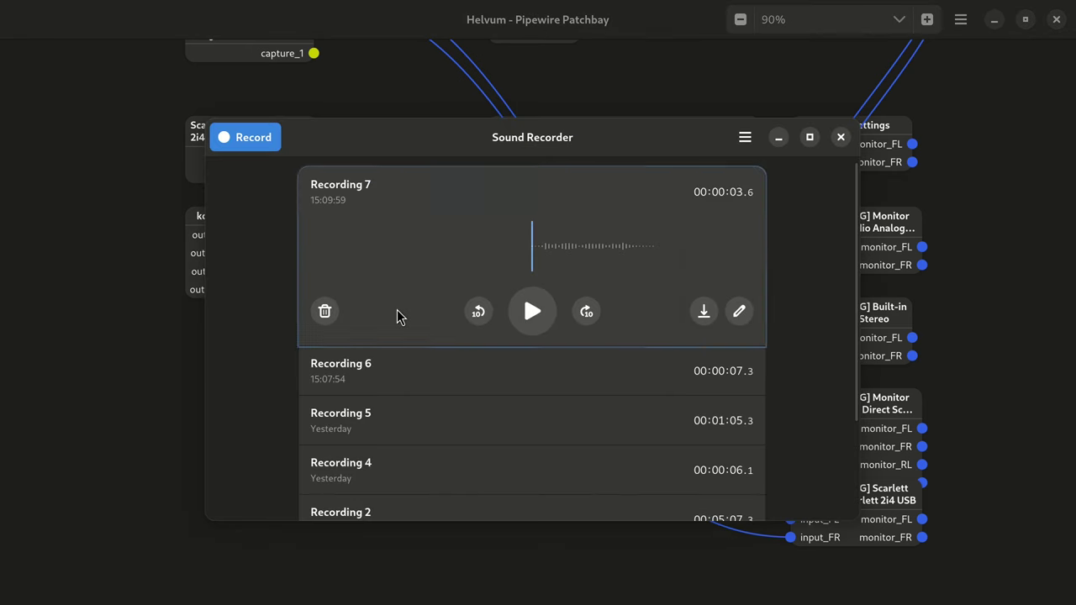
- Start a new Sound Recorder recording and move its Helvum node toward the centre
key(alt+Tab)
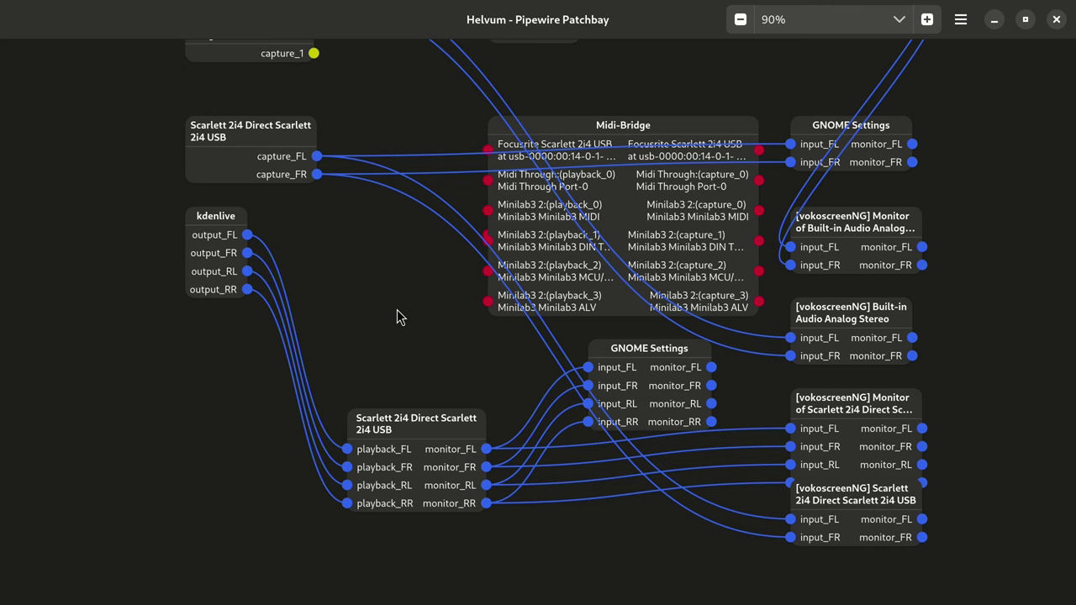
scroll(397, 311, up, 4)
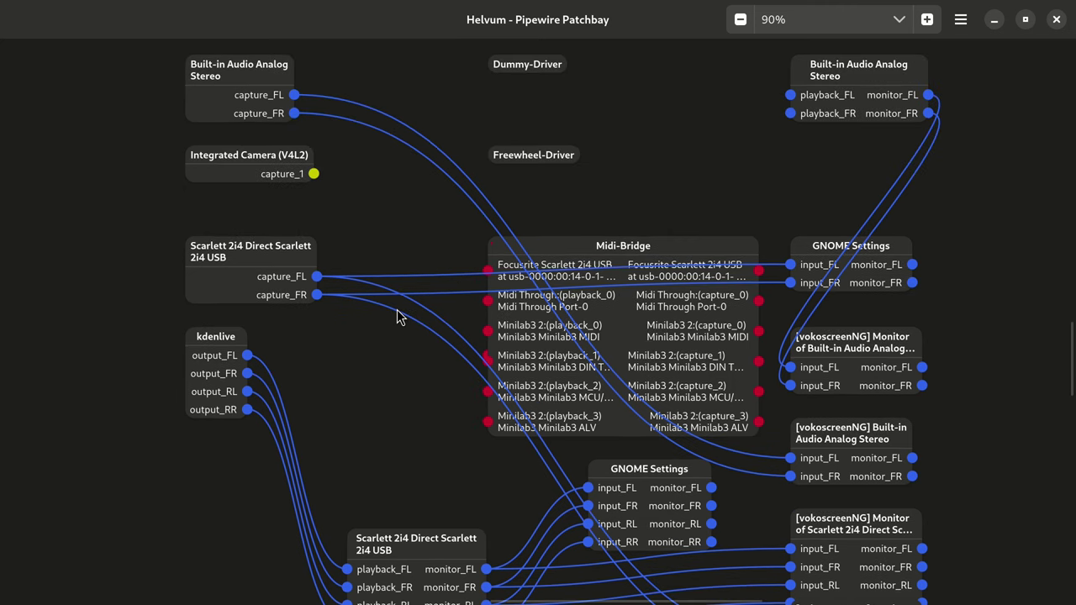
scroll(397, 311, down, 5)
scroll(399, 316, up, 1)
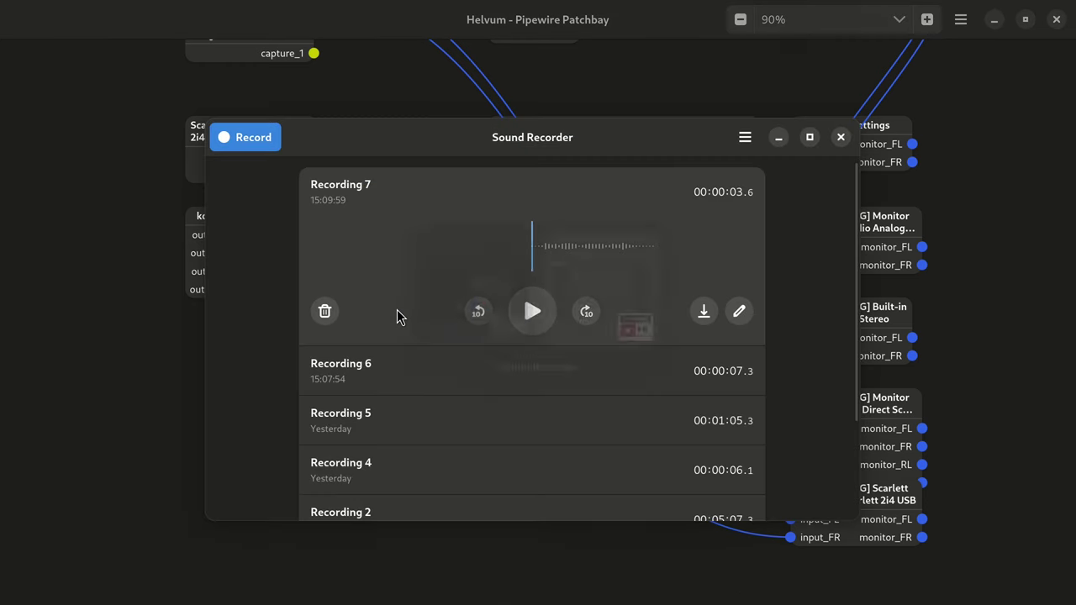
key(alt+Tab)
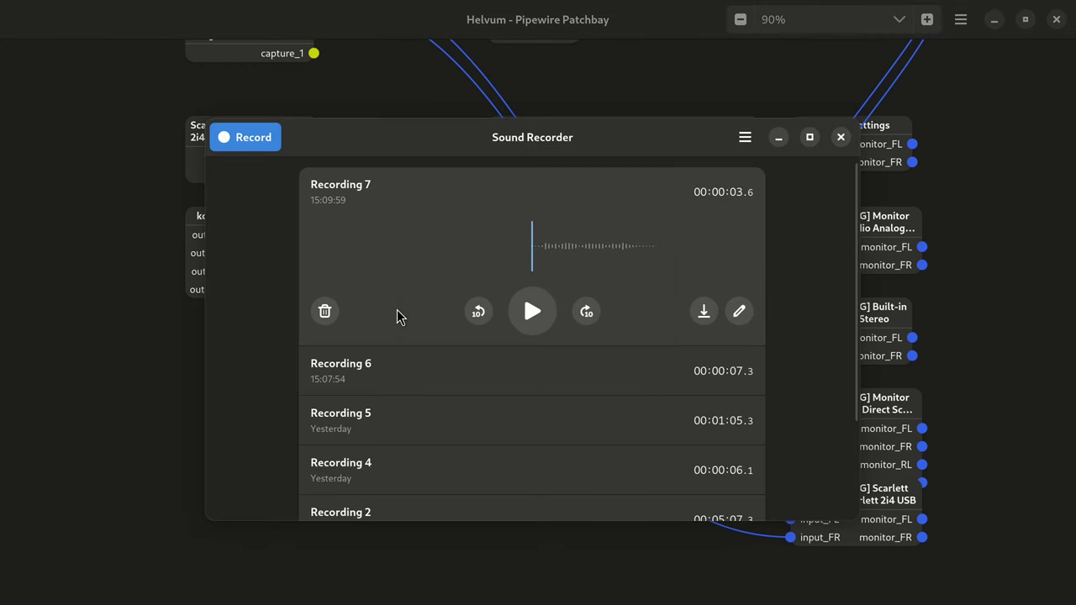
click(253, 139)
key(alt+Tab)
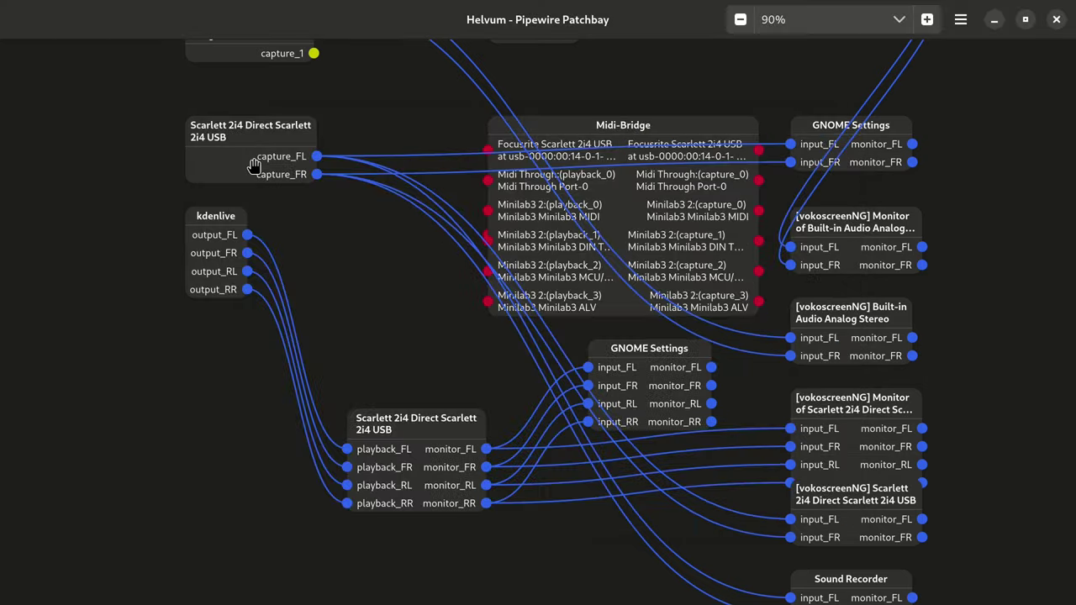
drag(828, 578, 391, 353)
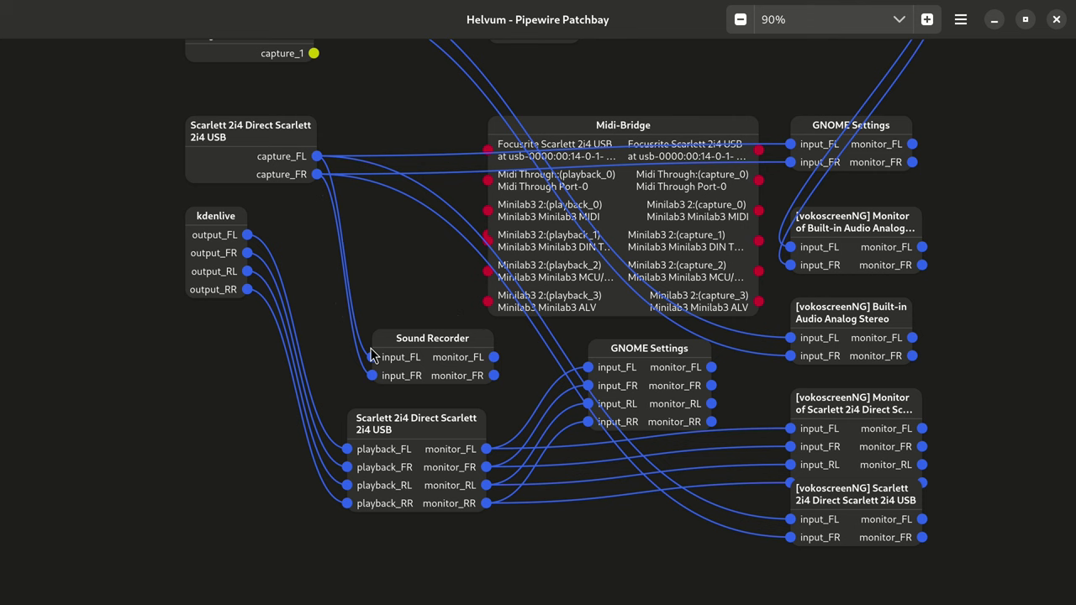
- Check Sound Recorder's Audio Channel options, then start the YouTube video playing in Chrome
key(alt+Tab)
click(745, 137)
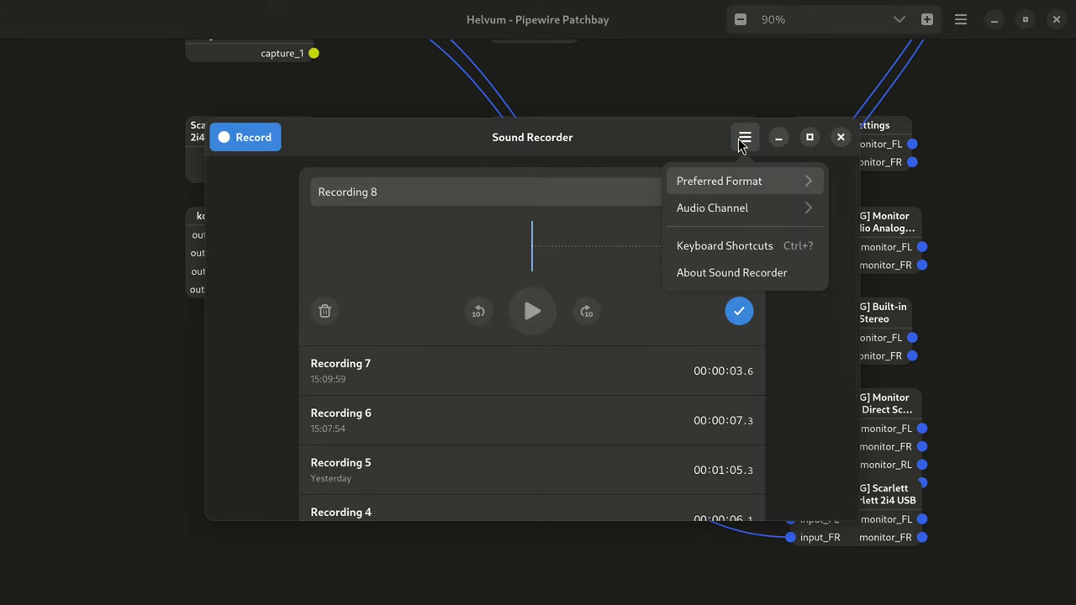
click(734, 210)
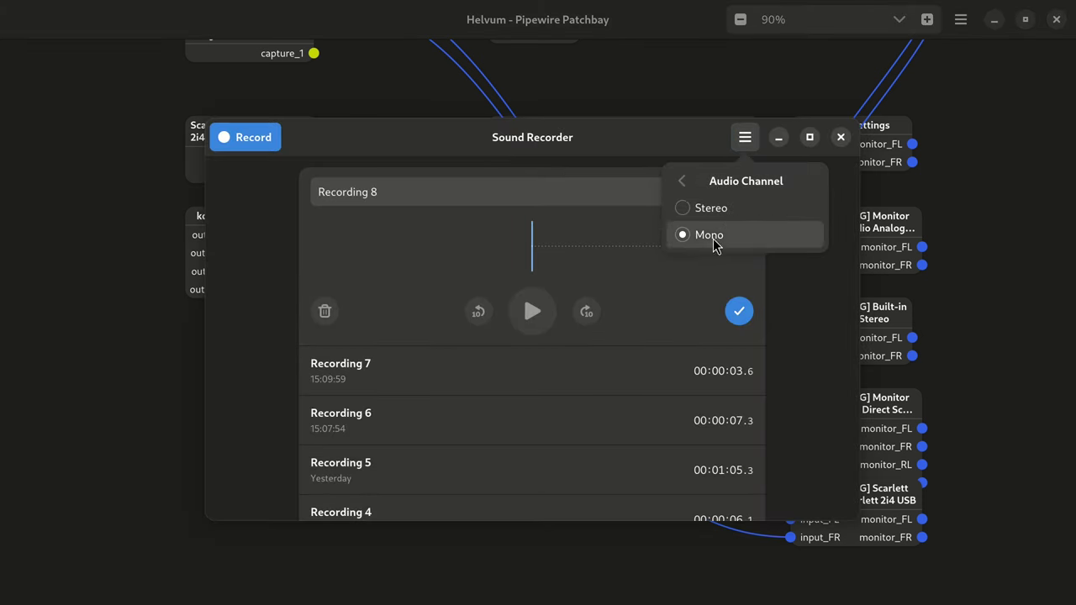
click(725, 185)
click(726, 144)
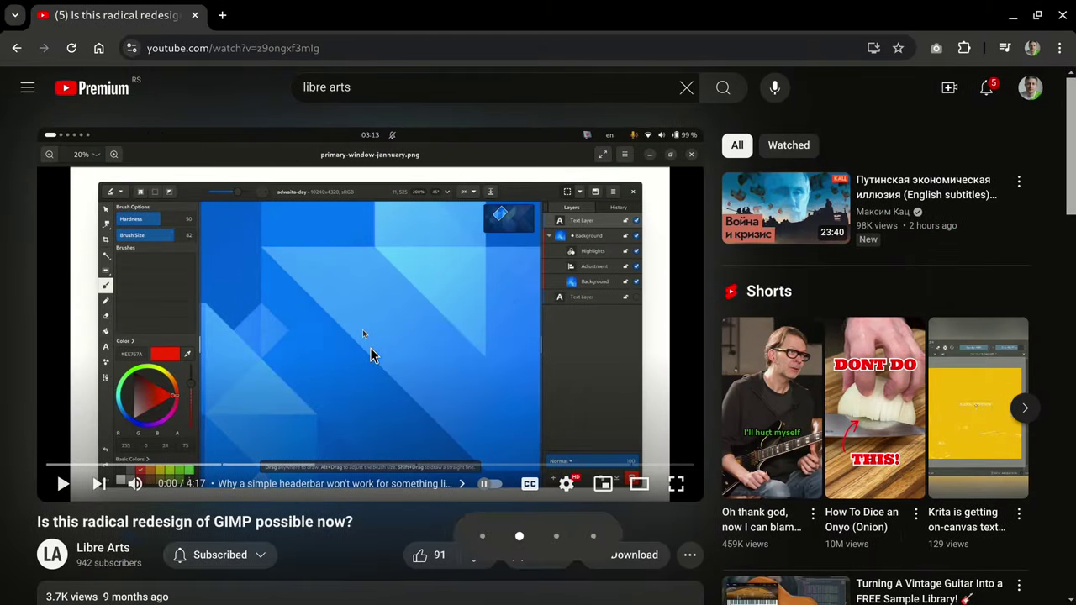
click(373, 354)
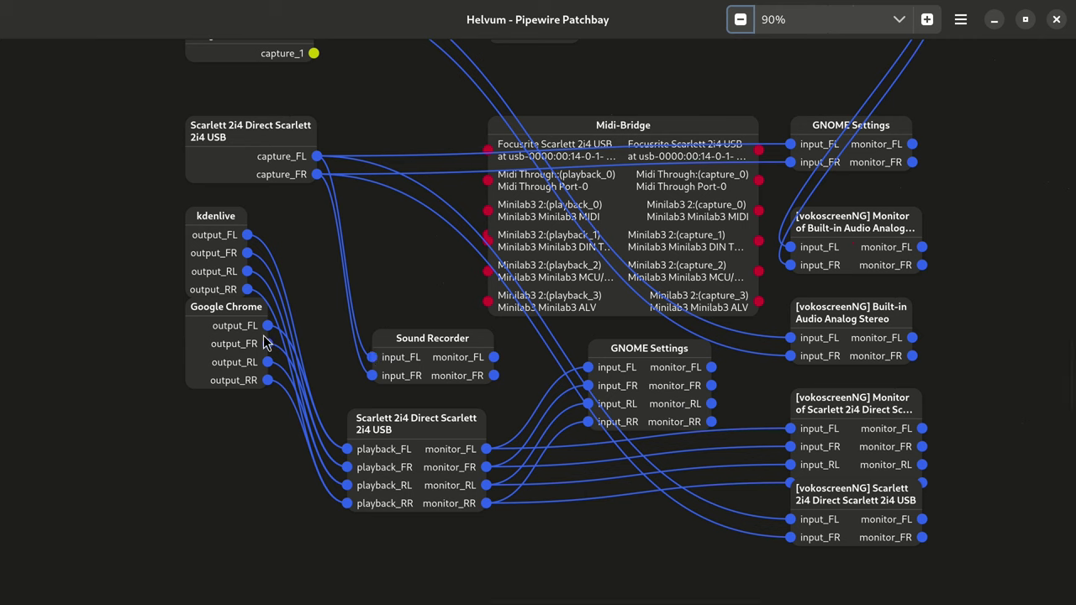
- Move the Google Chrome node lower-left and link its output_FL to Sound Recorder's input_FL
drag(239, 315, 210, 375)
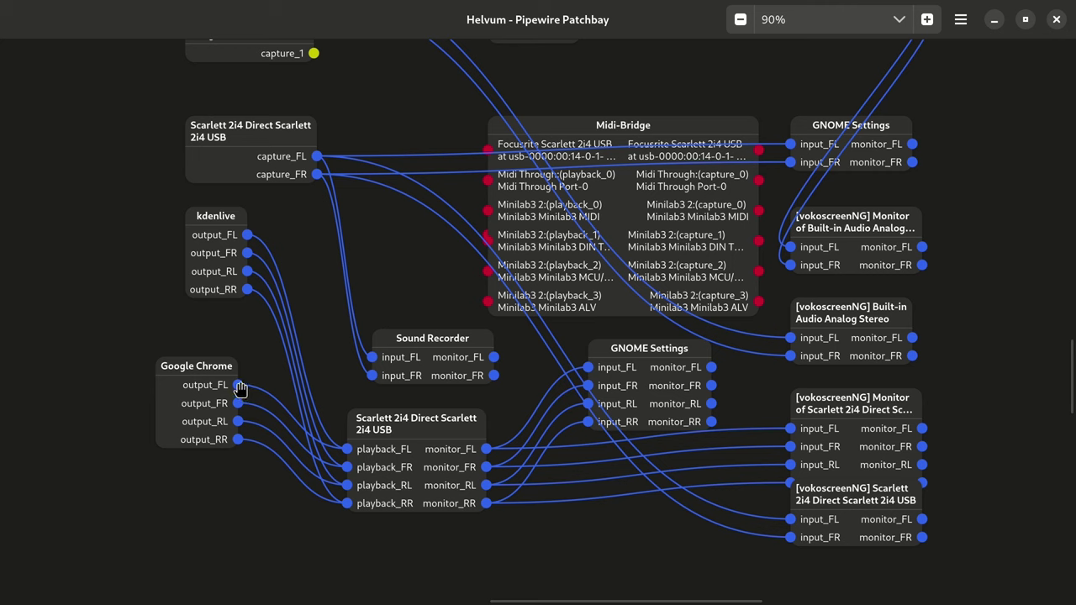
drag(240, 386, 378, 377)
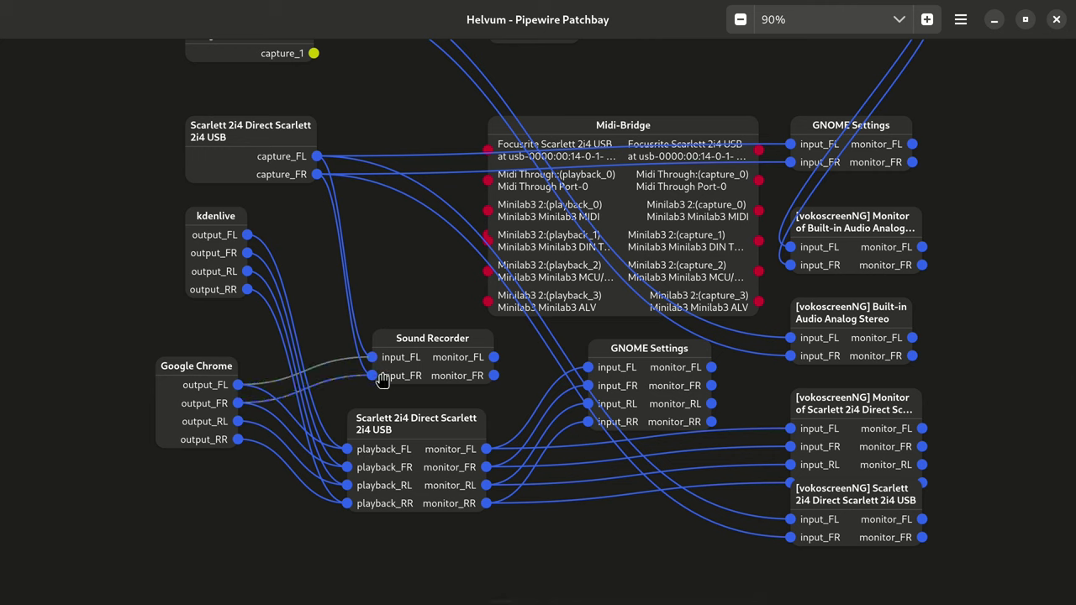
key(alt+Tab)
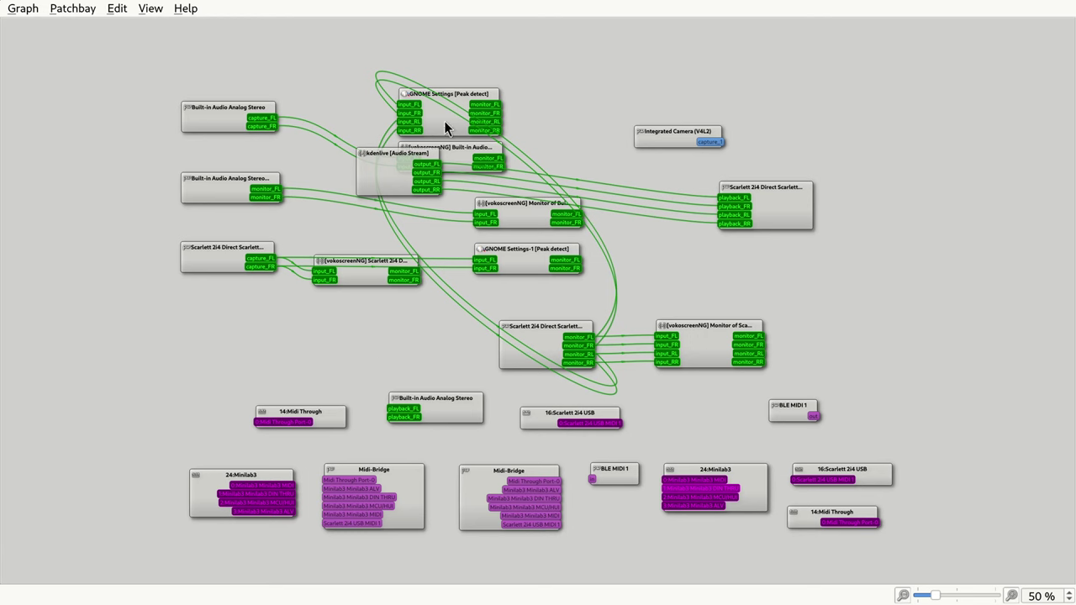
- Spread apart the GNOME Settings [Peak detect], vokoscreenNG Built-in Audio and kdenlive nodes, then zoom in
drag(446, 128, 830, 269)
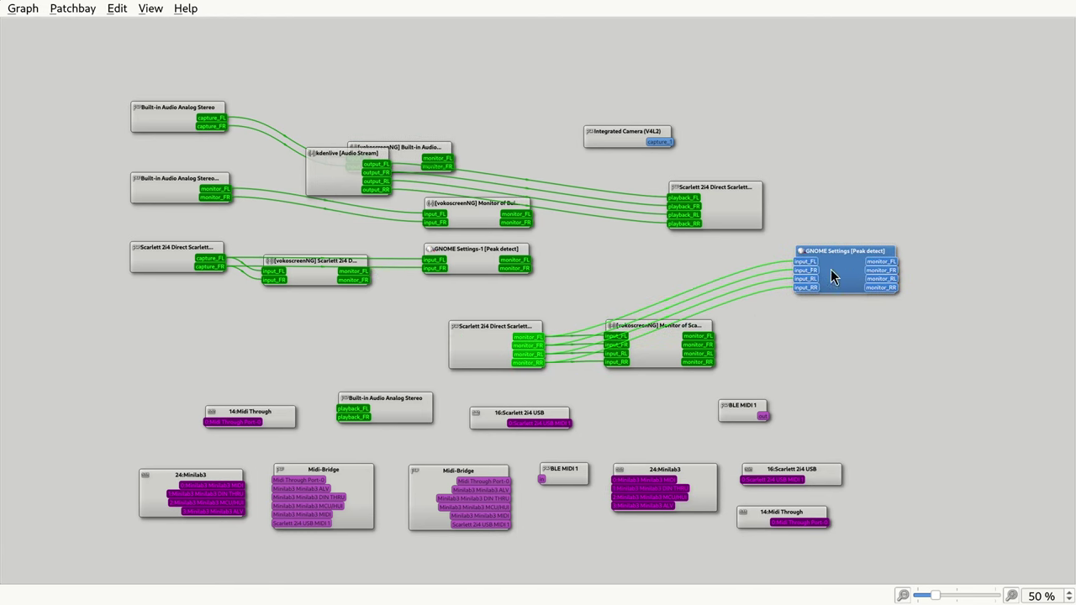
drag(437, 164, 423, 82)
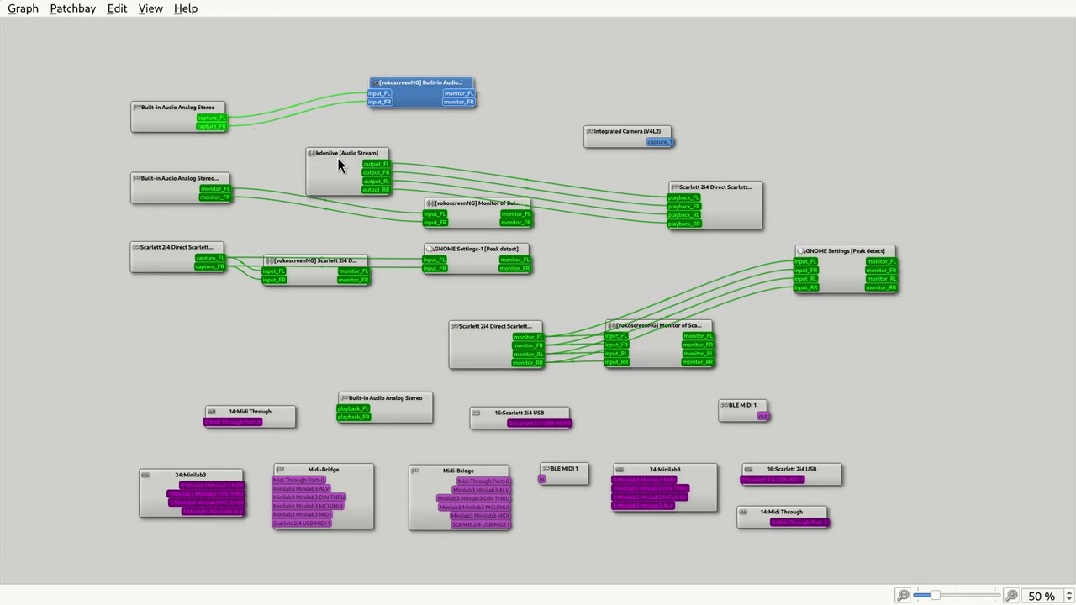
drag(339, 165, 328, 133)
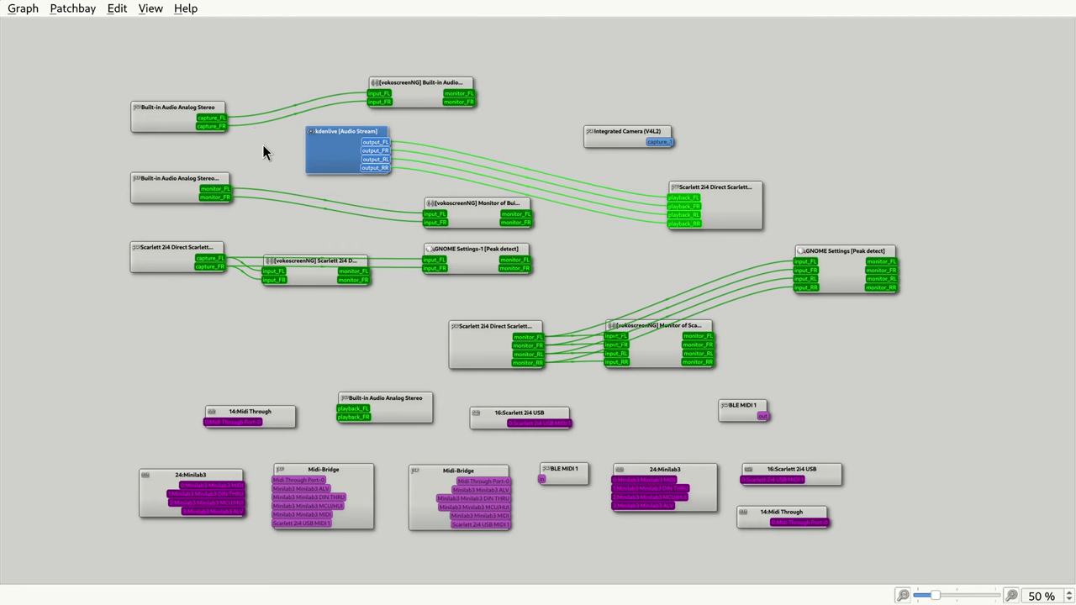
click(311, 181)
scroll(669, 265, up, 4)
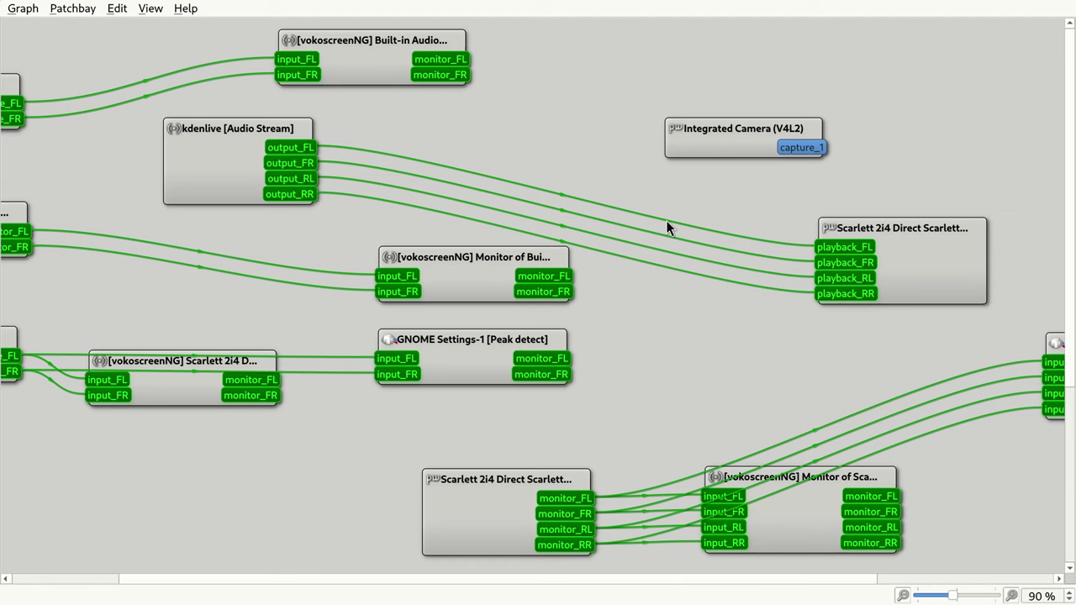
- Select and delete the four kdenlive-to-Scarlett links, then undo to restore them
click(667, 222)
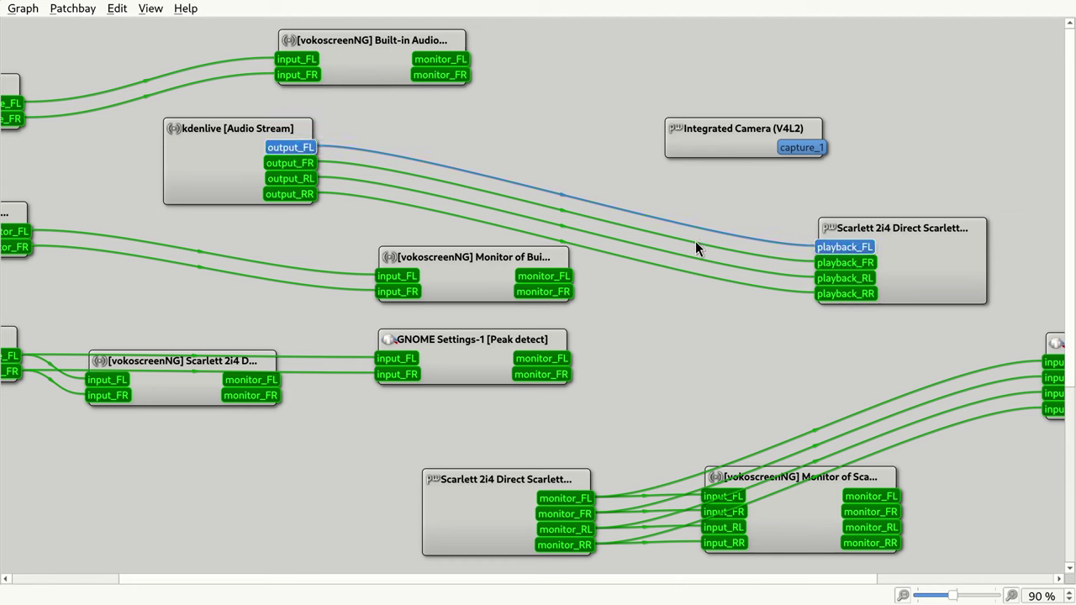
ctrl+click(691, 258)
key(ctrl+f)
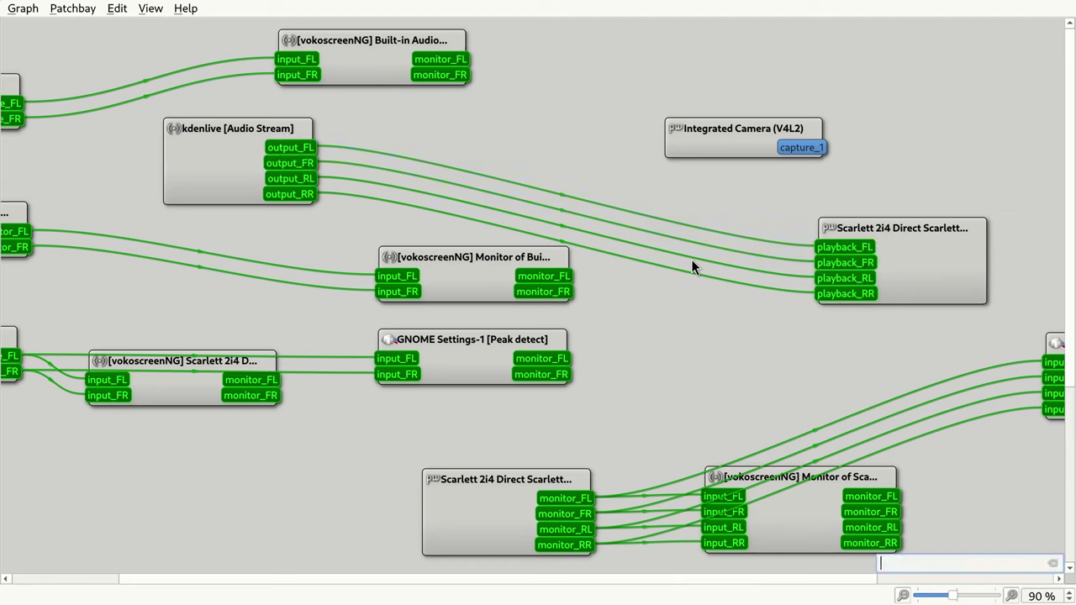
drag(680, 204, 676, 289)
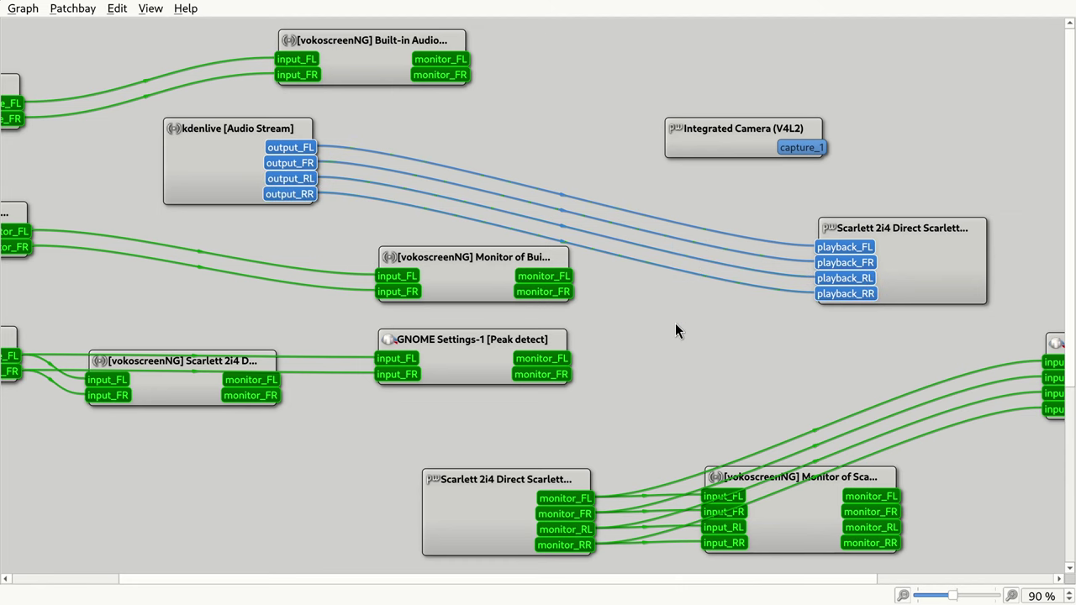
key(Delete)
key(ctrl+z)
click(676, 326)
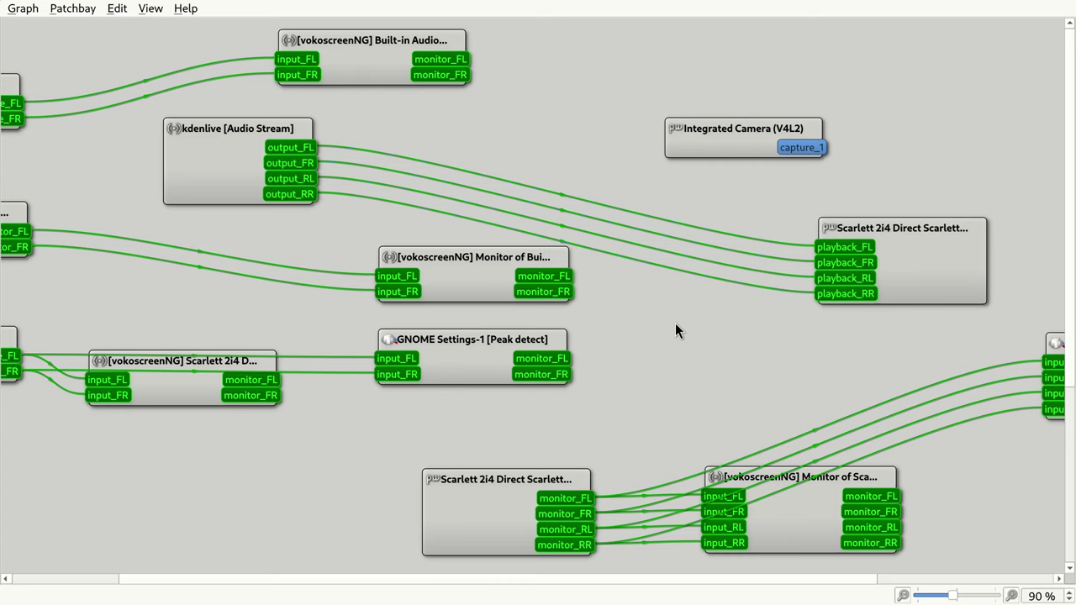
- Add a new mono track in Audacity and start recording
scroll(675, 328, down, 1)
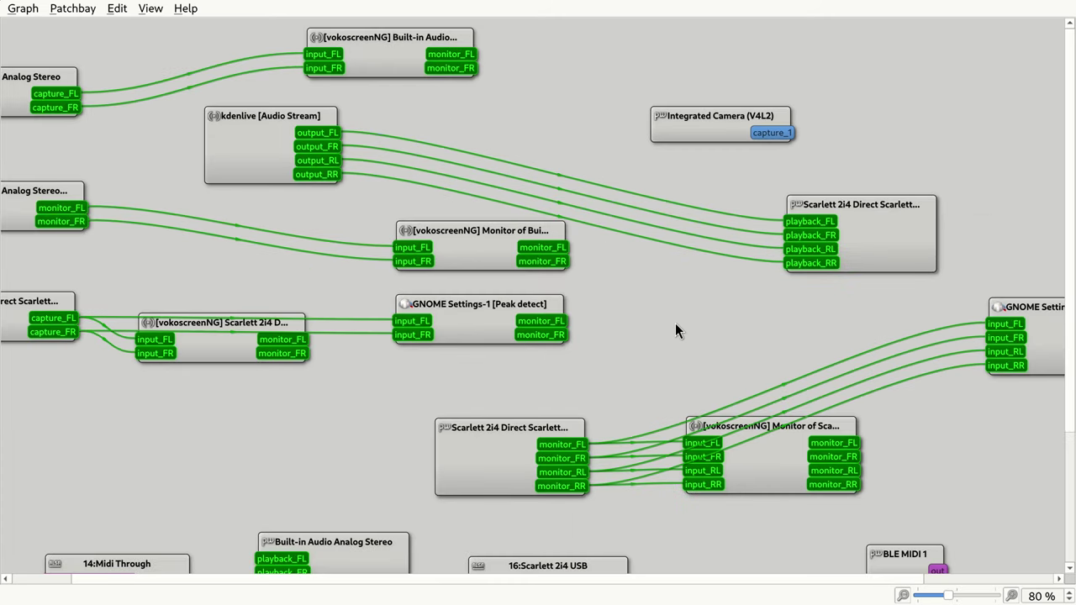
scroll(675, 328, down, 4)
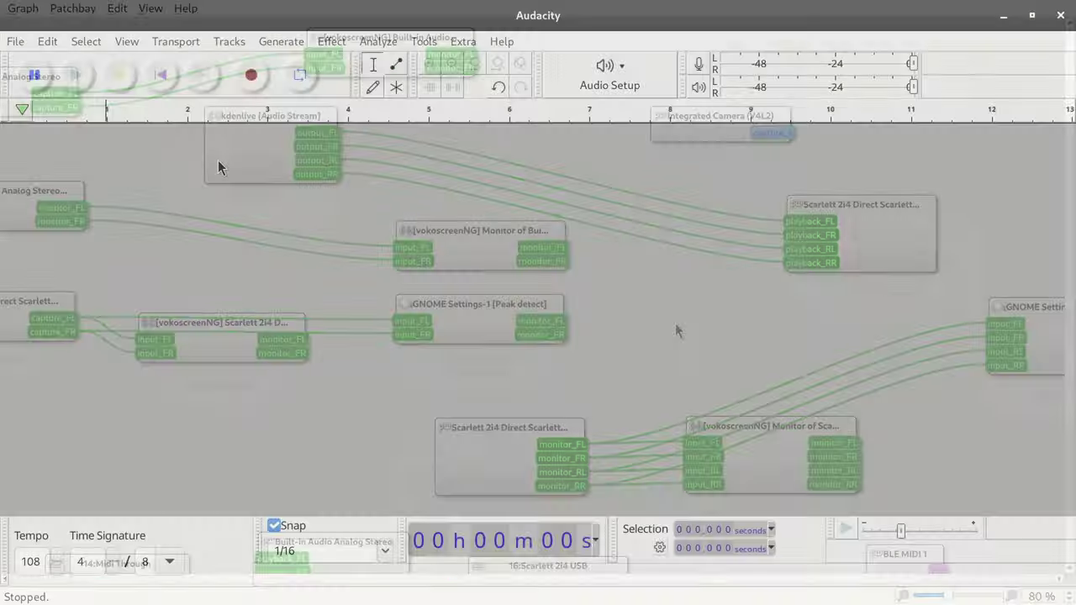
right_click(220, 161)
click(253, 171)
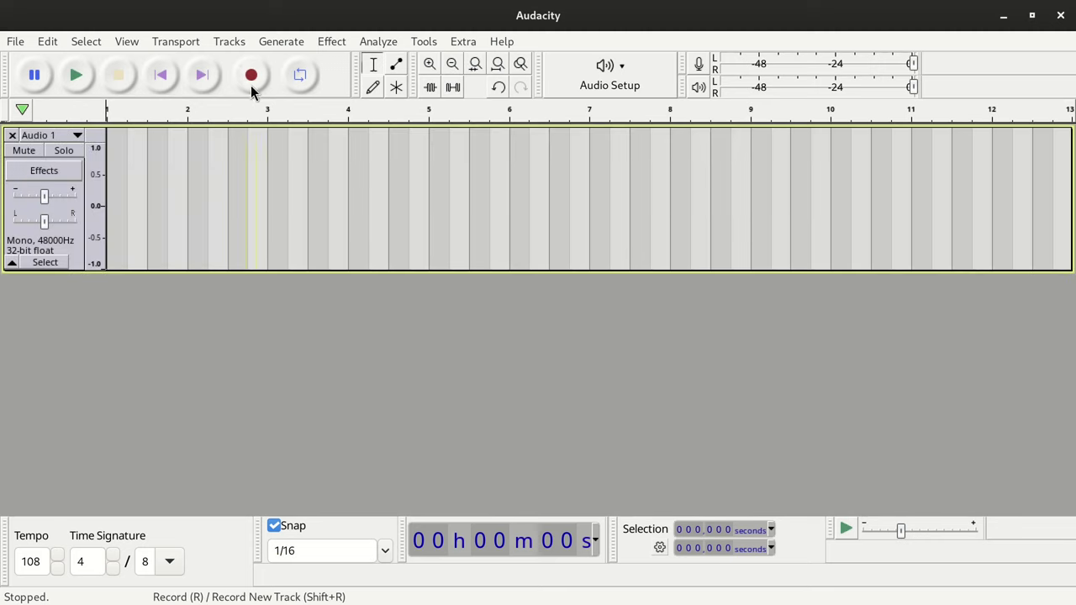
click(250, 83)
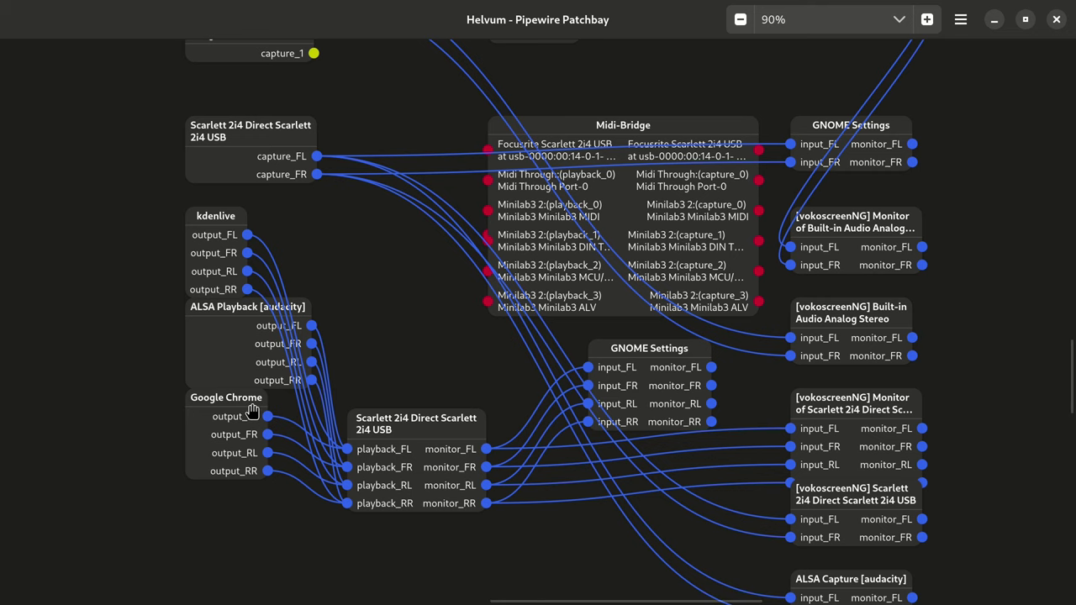
- Link Google Chrome's outputs to the ALSA Capture [audacity] inputs in Helvum
scroll(794, 574, down, 2)
drag(841, 521, 457, 294)
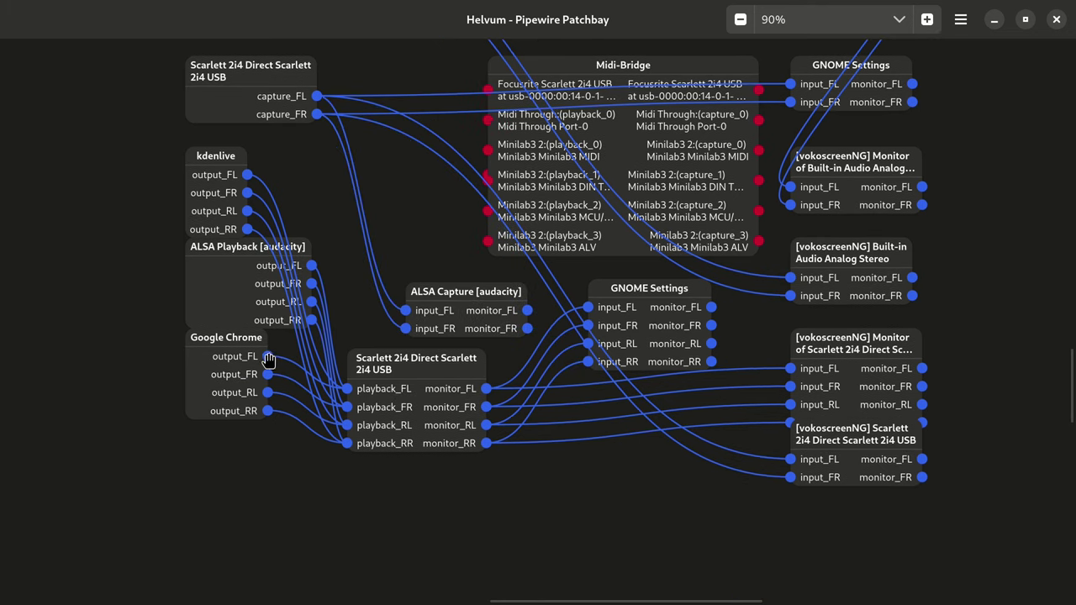
drag(267, 356, 408, 329)
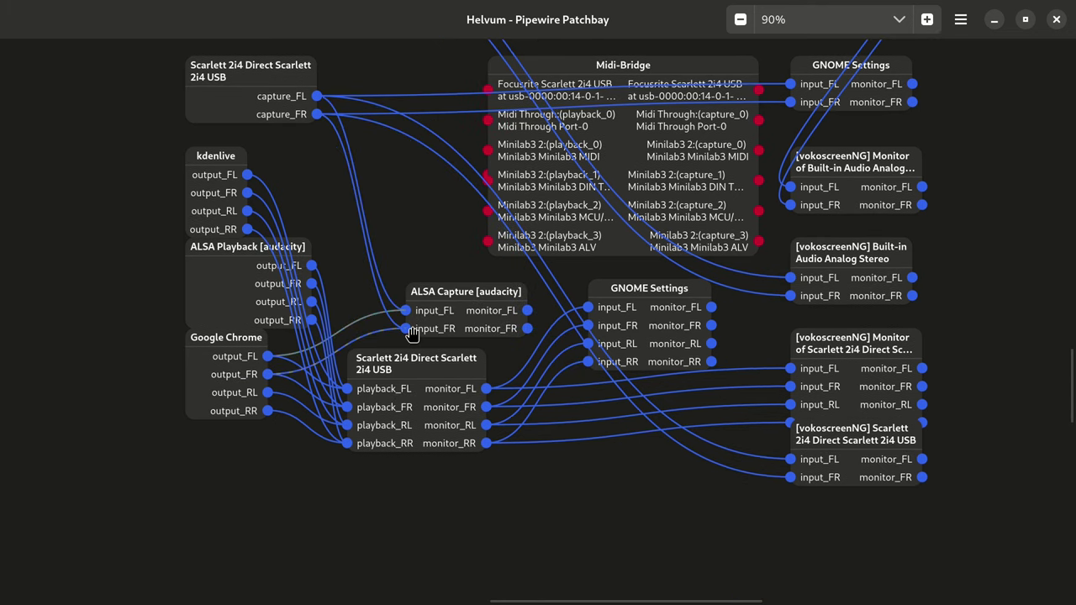
key(alt+Tab)
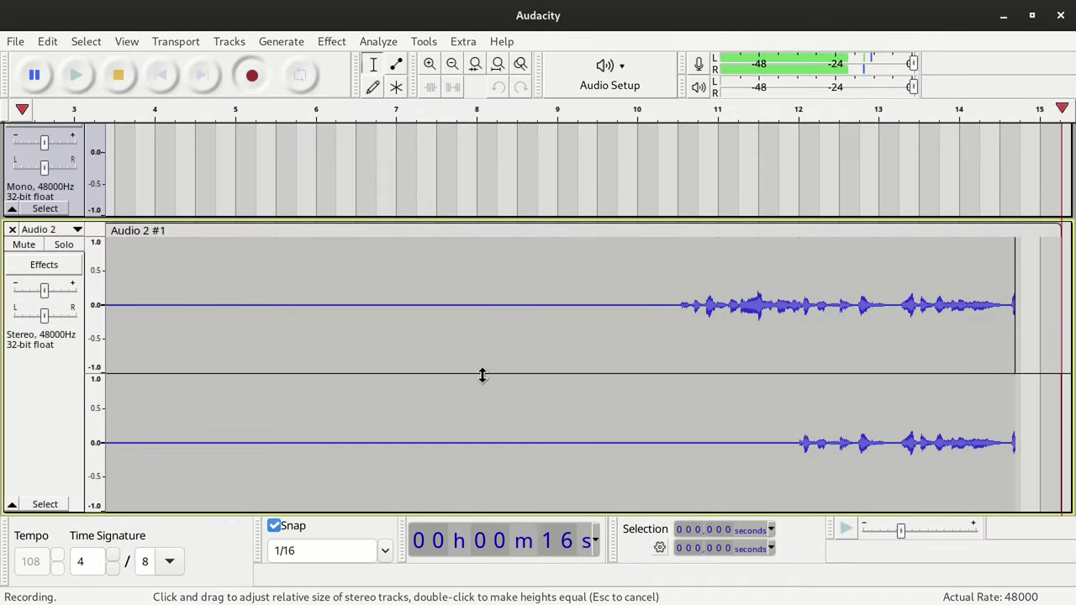